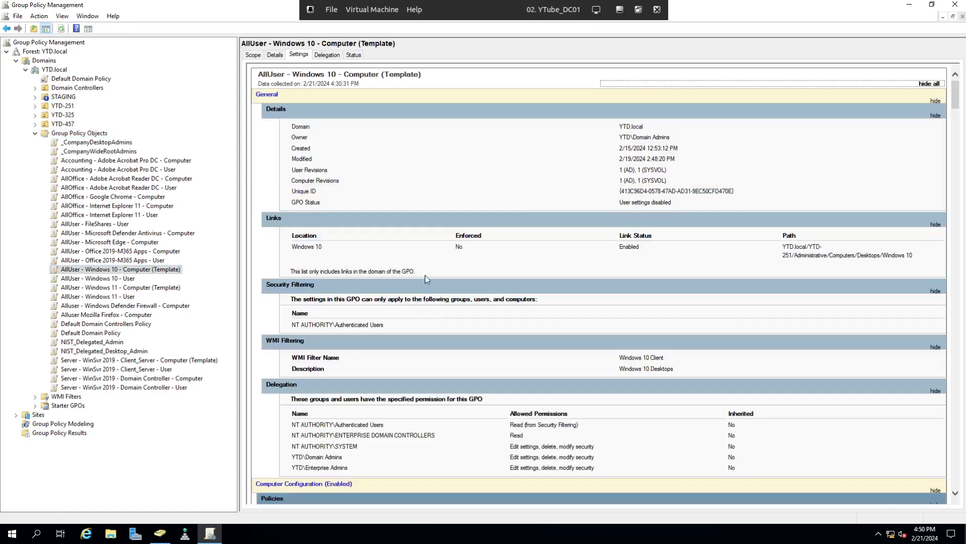
# Step: Examine the deny-logon entries under User Rights Assignment in the AllUser - Windows 10 - Computer (Template) settings report
pyautogui.scroll(-15, 425, 278)
pyautogui.scroll(3, 427, 278)
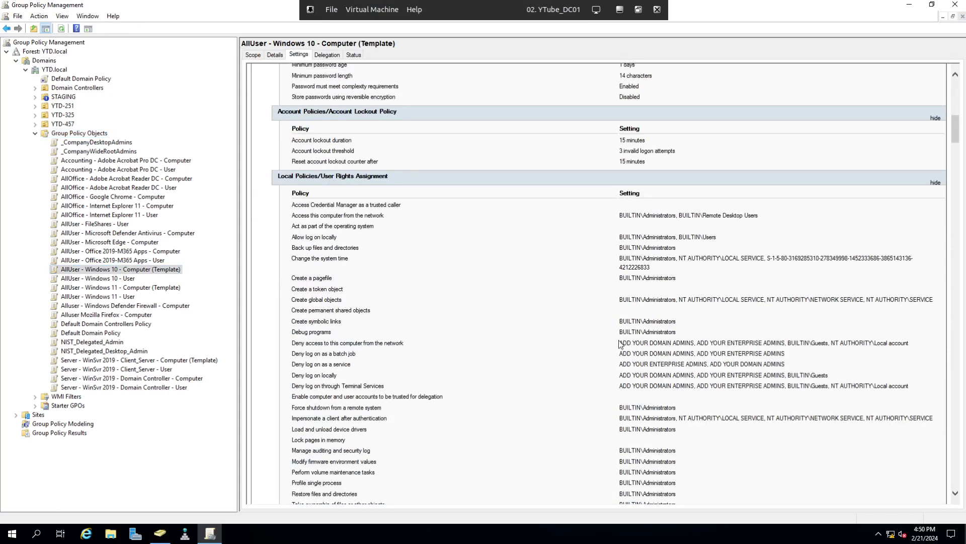
pyautogui.moveTo(621, 342); pyautogui.dragTo(712, 360)
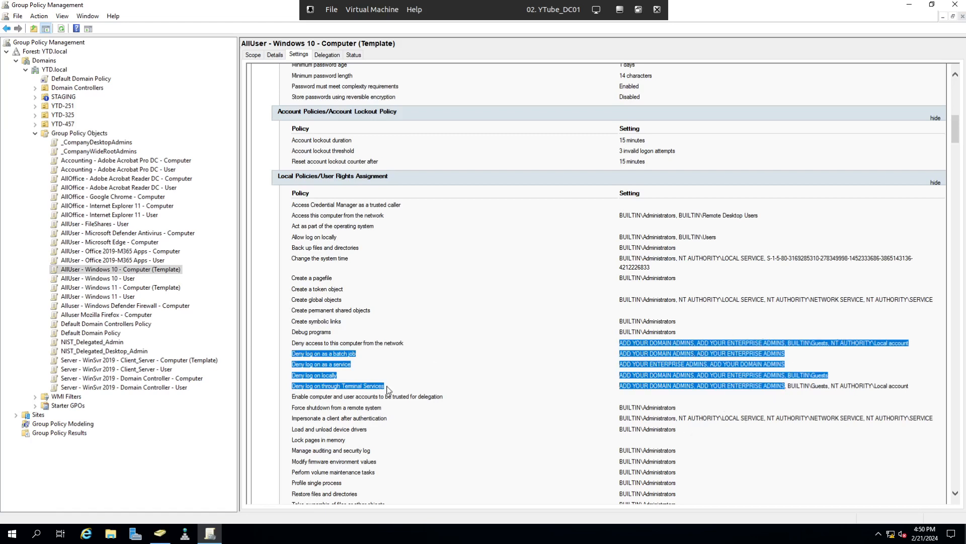
pyautogui.click(297, 353)
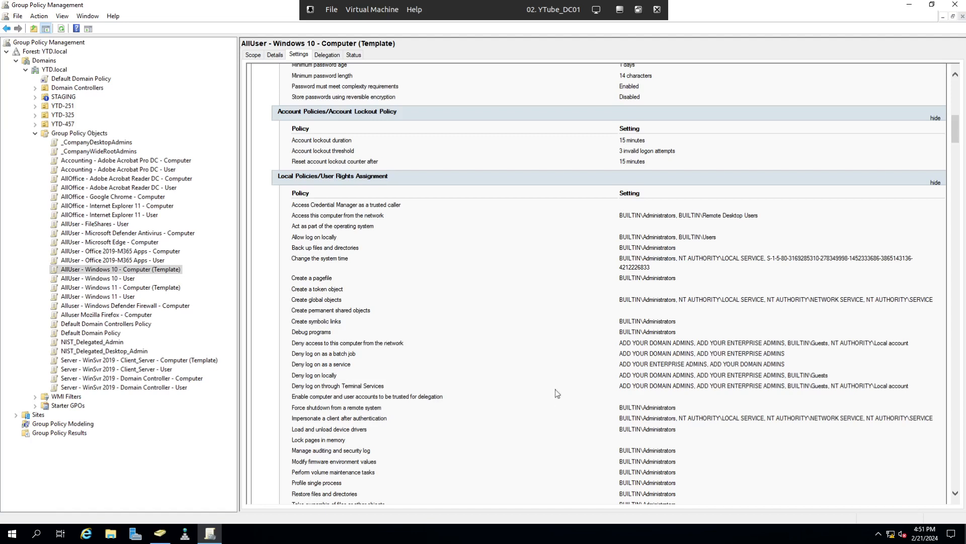
# Step: Switch to Active Directory Users and Computers and review the administrative security groups and their descriptions in EnterpriseAccessGroups
pyautogui.click(162, 534)
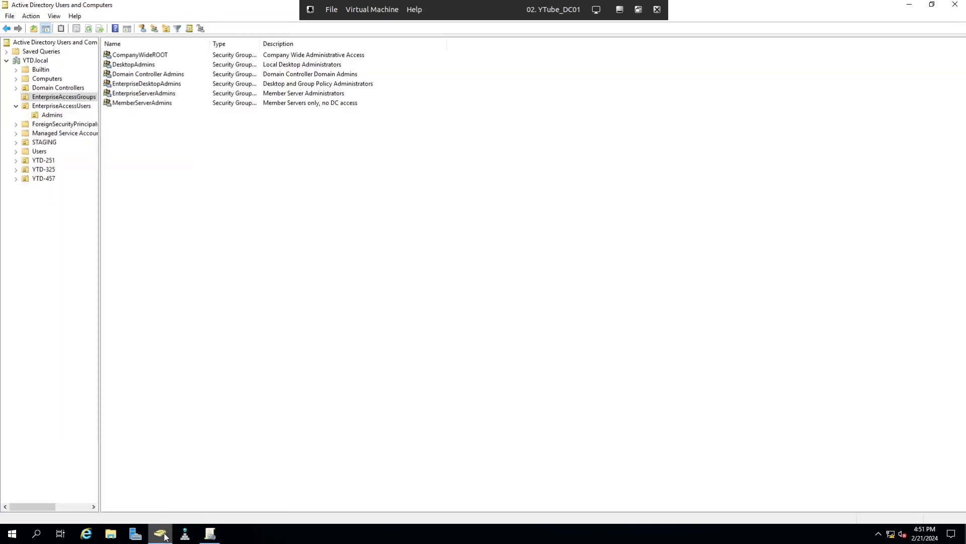
pyautogui.click(15, 106)
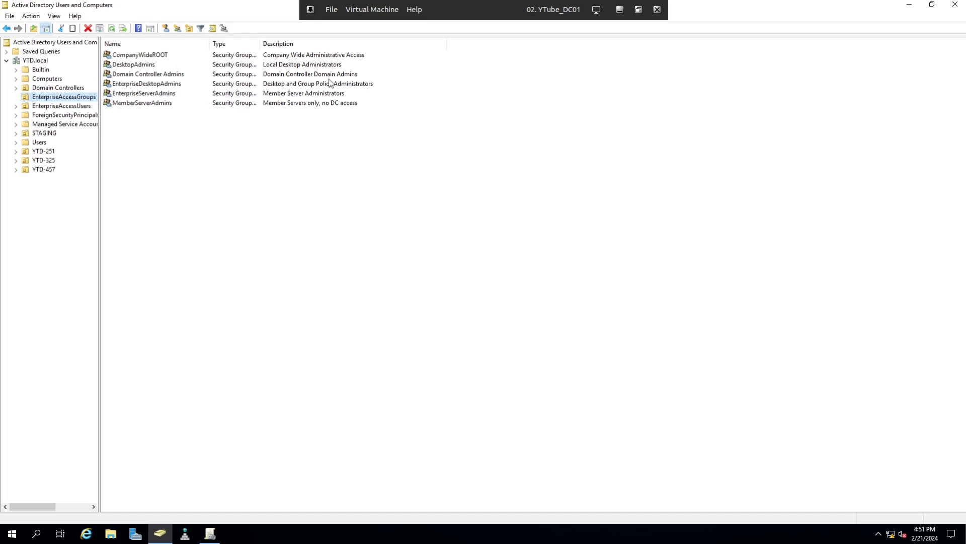
pyautogui.click(135, 57)
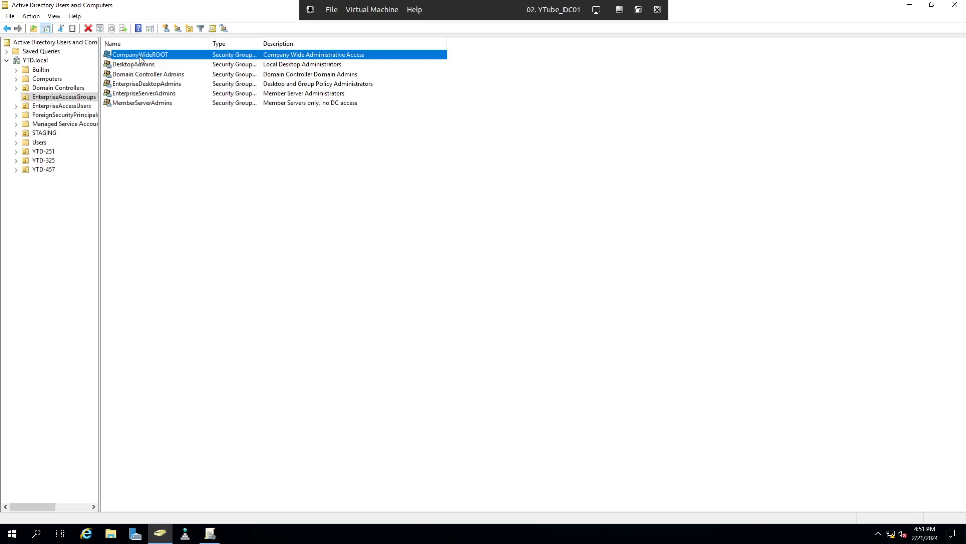
pyautogui.click(139, 64)
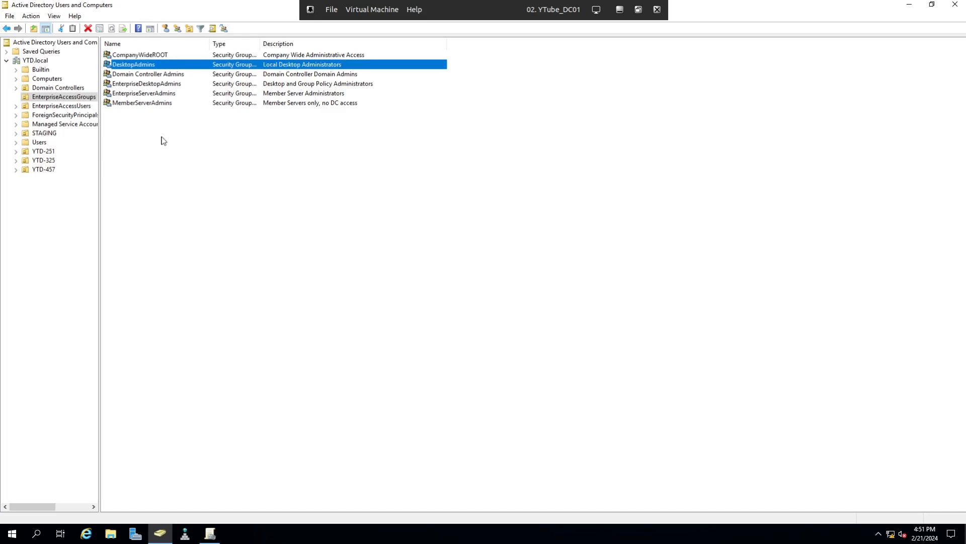
pyautogui.click(132, 75)
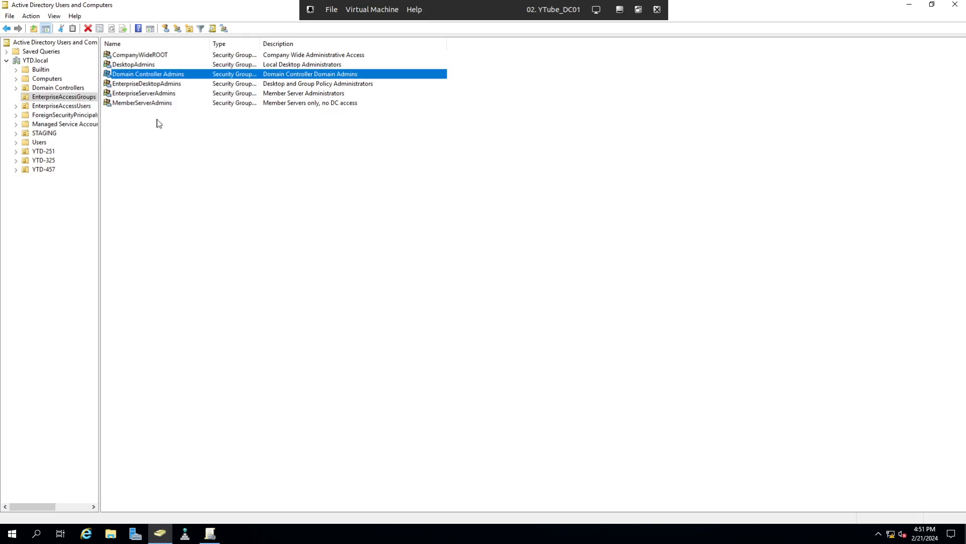
pyautogui.click(145, 83)
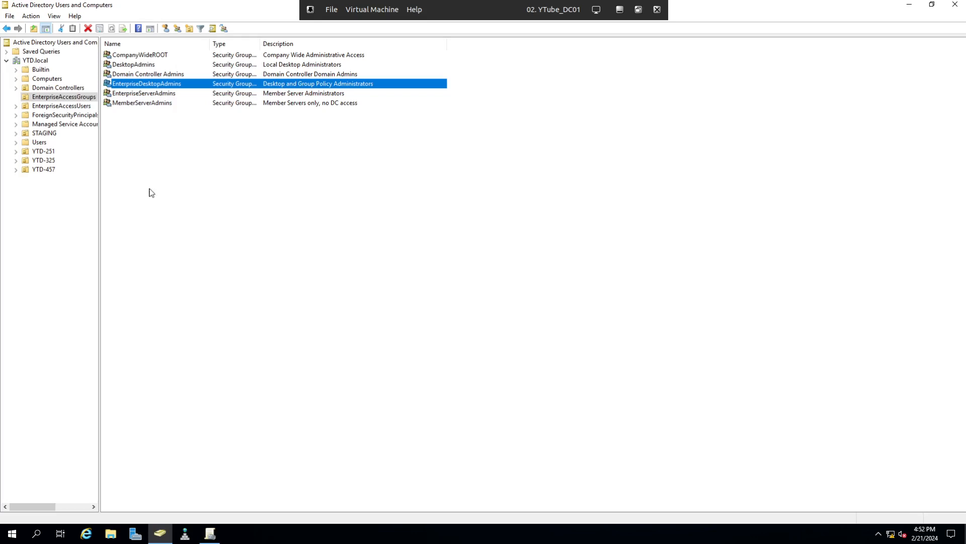
pyautogui.click(140, 103)
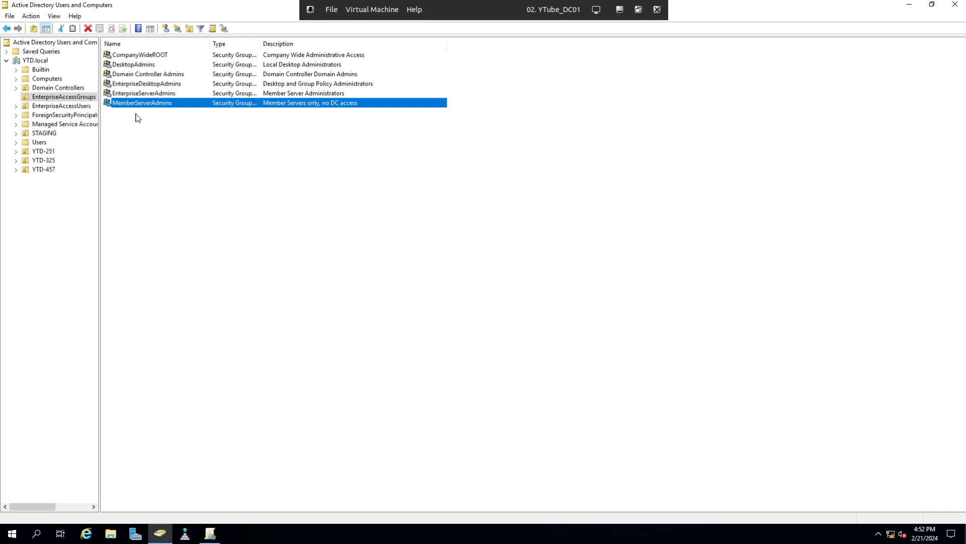
# Step: Examine the user account held in the Admins unit under EnterpriseAccessUsers
pyautogui.click(67, 107)
pyautogui.doubleClick(67, 107)
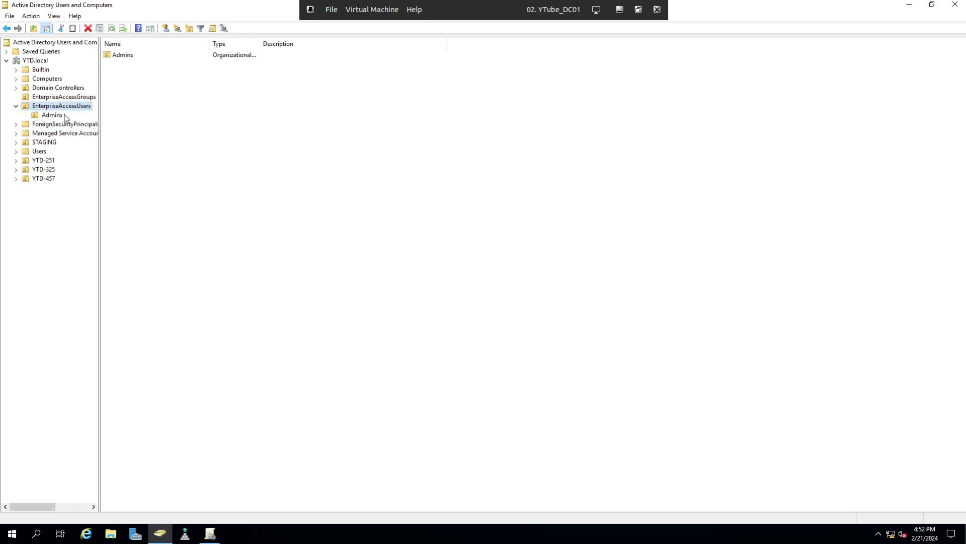
pyautogui.click(57, 116)
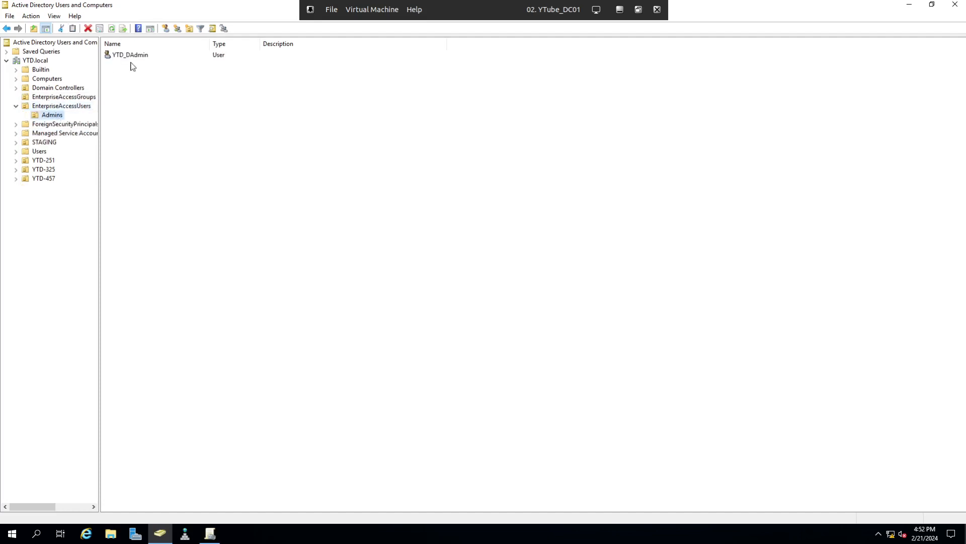
pyautogui.click(128, 56)
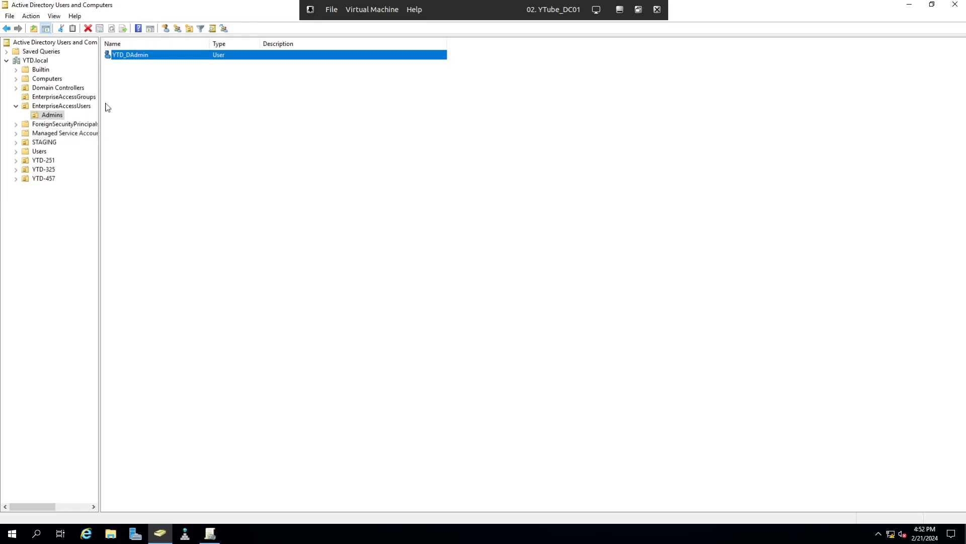
# Step: Check the membership of the CompanyWideROOT group in EnterpriseAccessGroups and dismiss its properties without changes
pyautogui.click(67, 97)
pyautogui.doubleClick(135, 56)
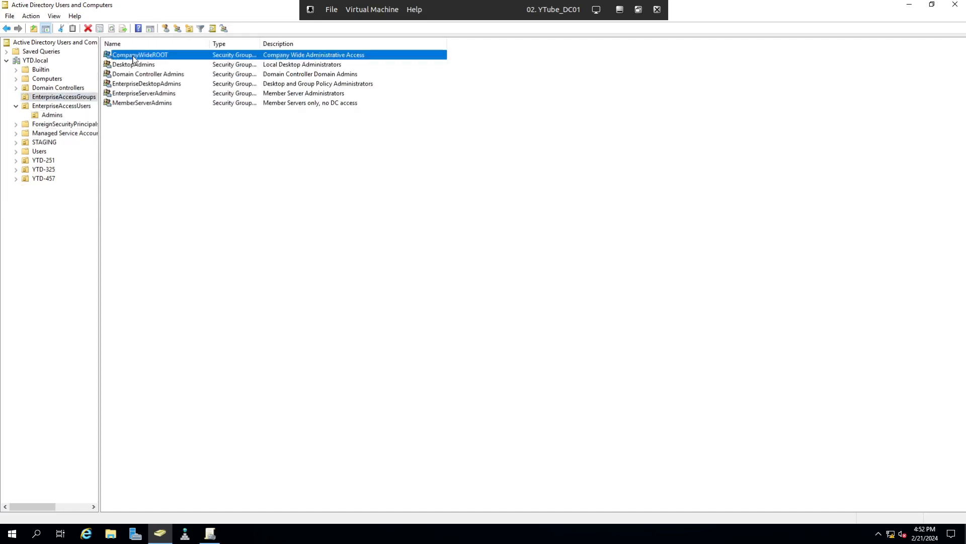
pyautogui.click(426, 170)
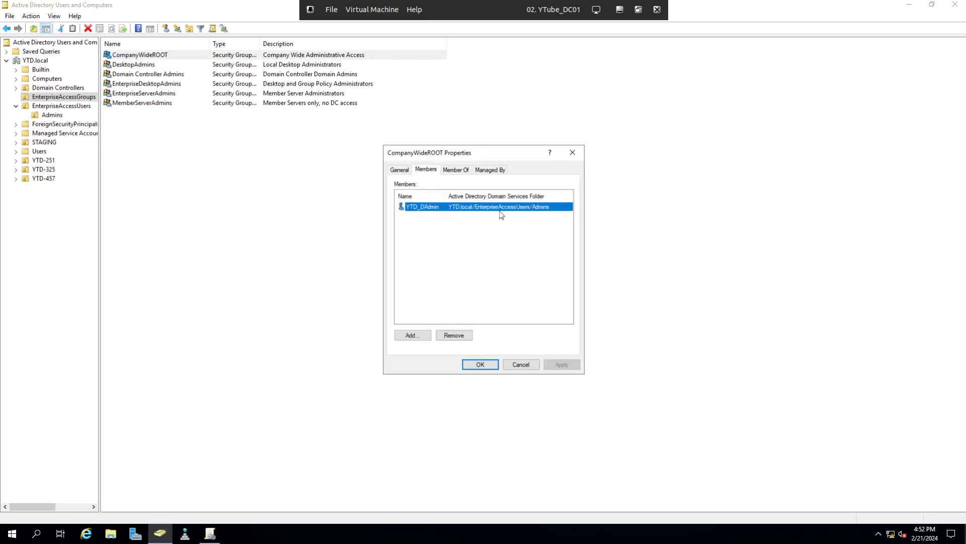
pyautogui.click(519, 366)
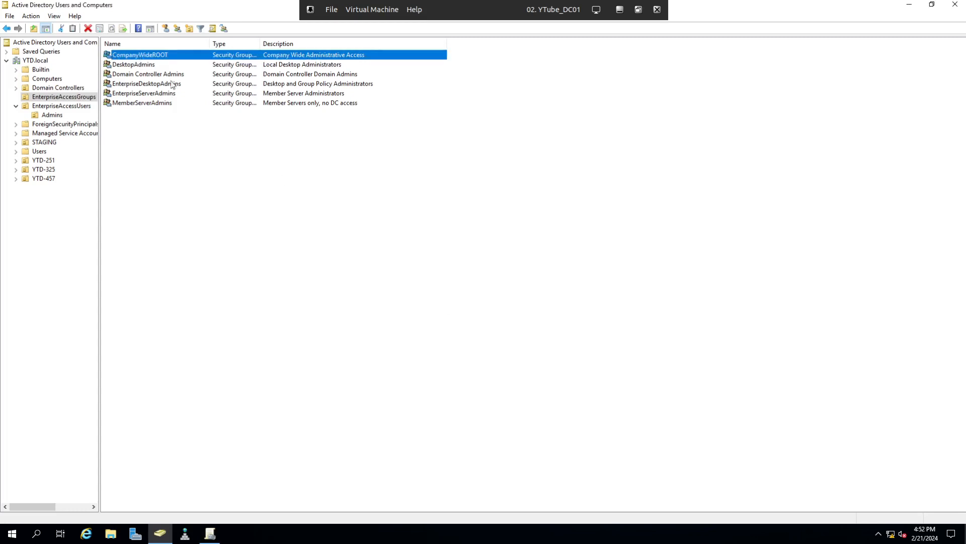
# Step: Switch to Group Policy Management and create a new GPO named _MemberServerAdmins under Group Policy Objects
pyautogui.click(211, 533)
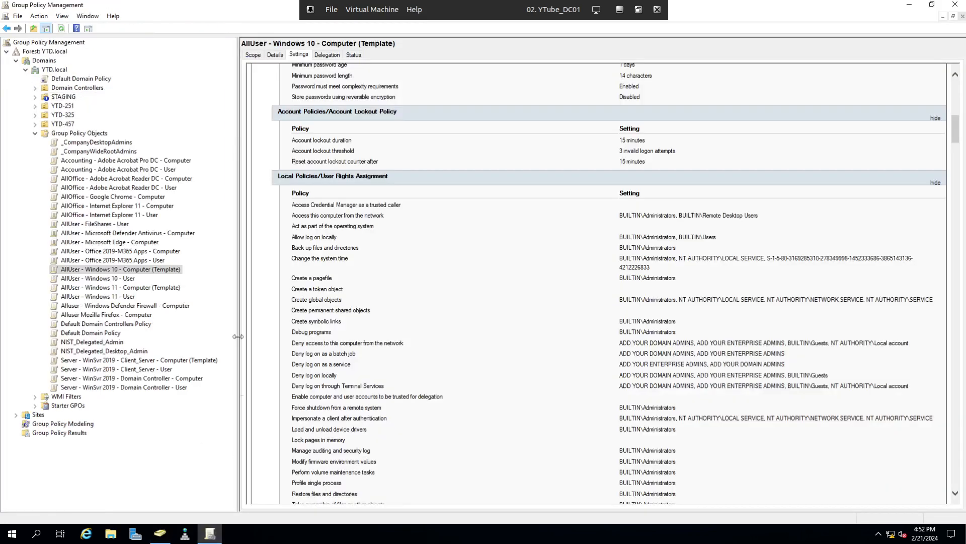
pyautogui.rightClick(77, 135)
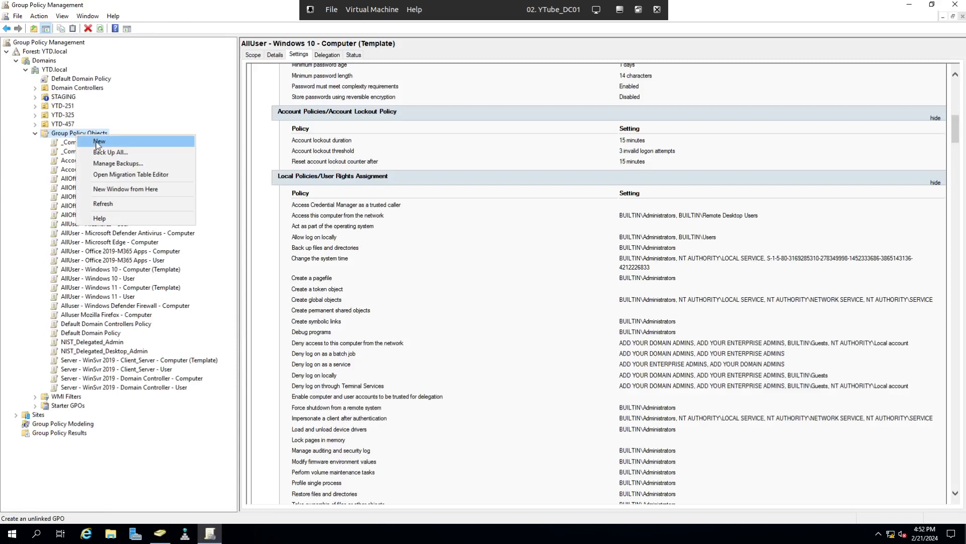
pyautogui.click(98, 144)
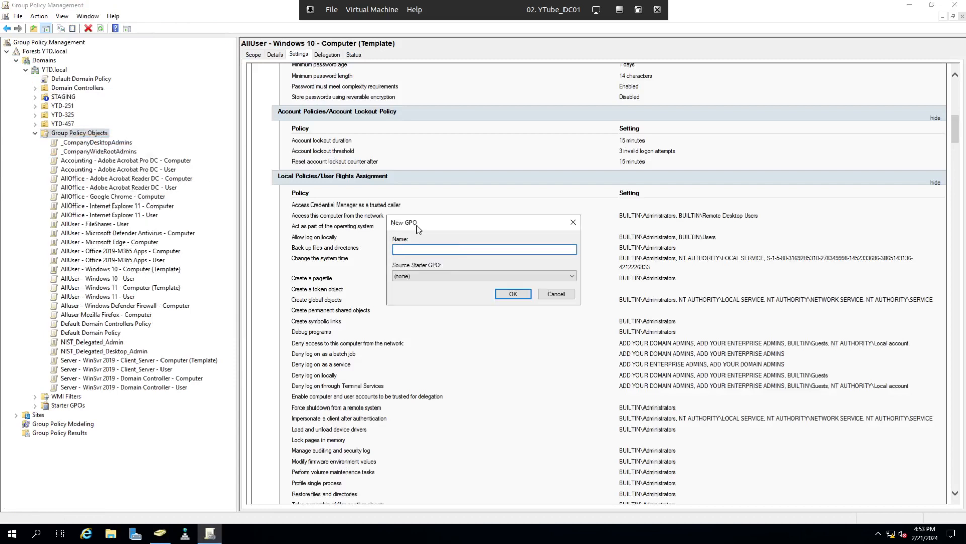
pyautogui.write('_MemberServerAdmins')
pyautogui.press('Return')
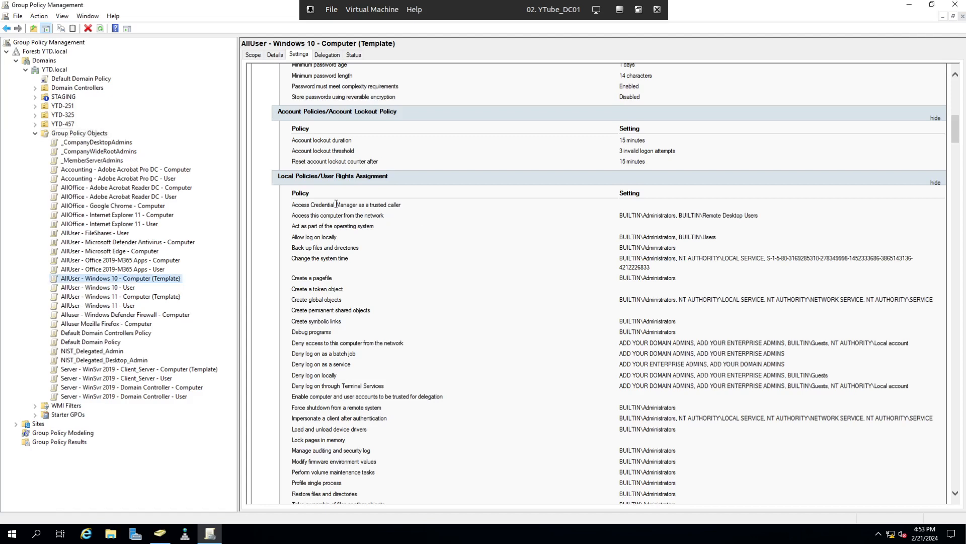
# Step: Set the GPO status of _MemberServerAdmins to User Configuration Settings Disabled
pyautogui.click(105, 162)
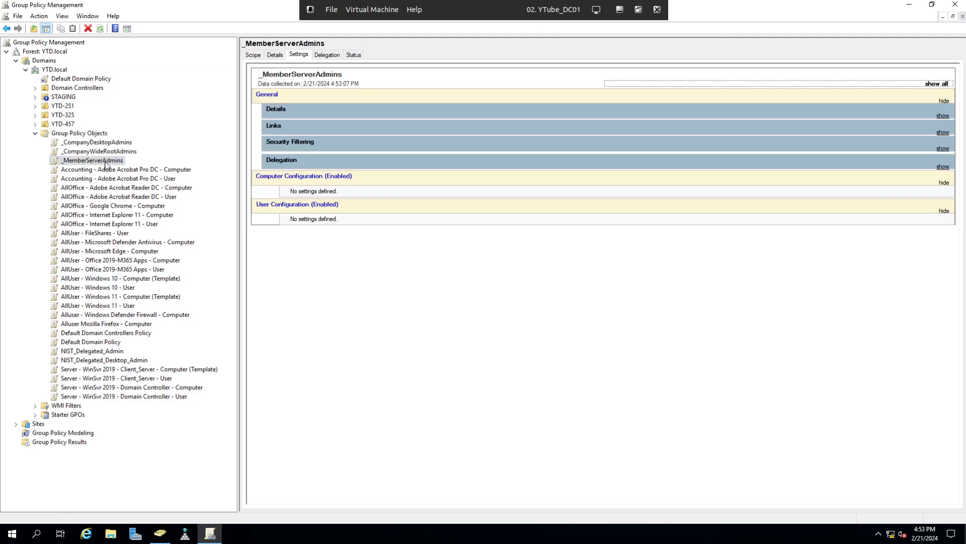
pyautogui.rightClick(105, 162)
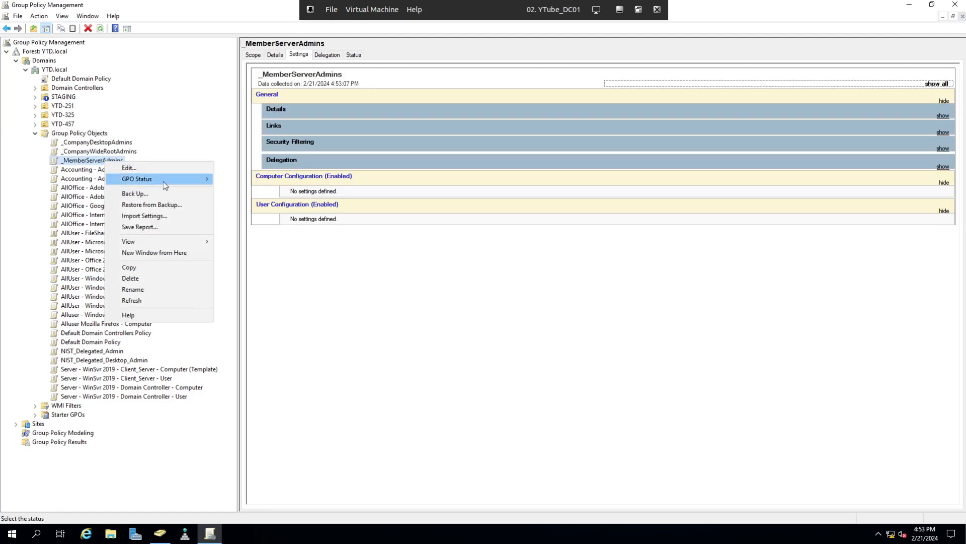
pyautogui.moveTo(165, 185)
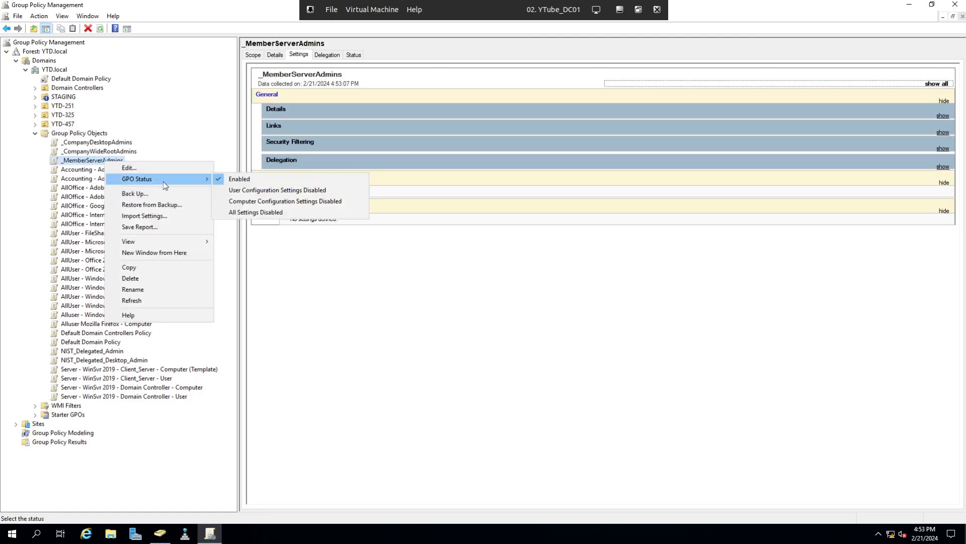
pyautogui.click(270, 193)
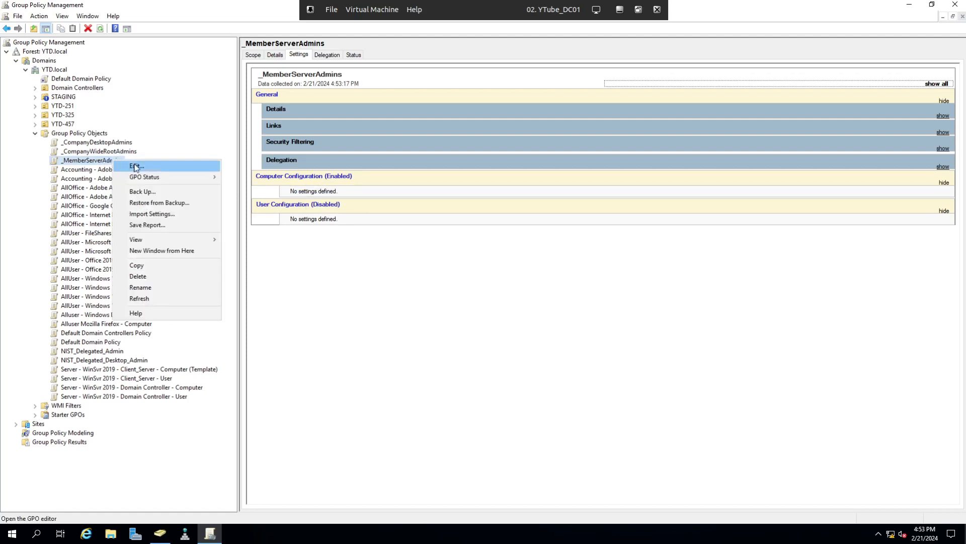
# Step: Open _MemberServerAdmins for editing and go to the Restricted Groups node in the computer configuration's Windows security settings
pyautogui.click(135, 166)
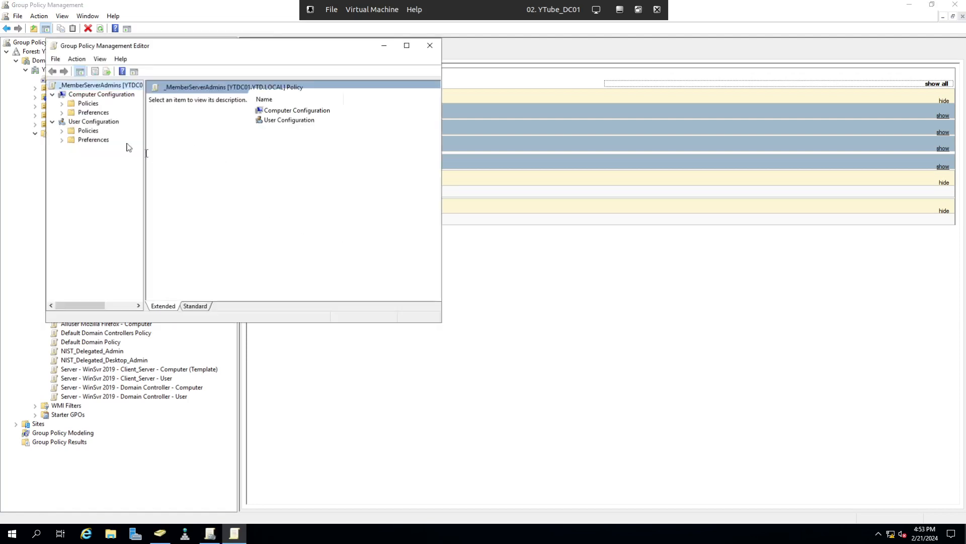
pyautogui.click(62, 103)
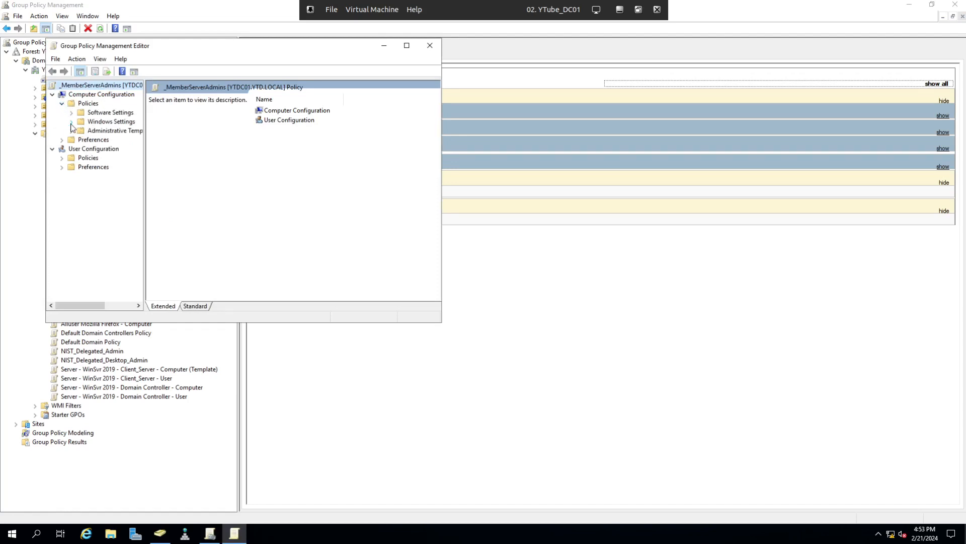
pyautogui.click(71, 122)
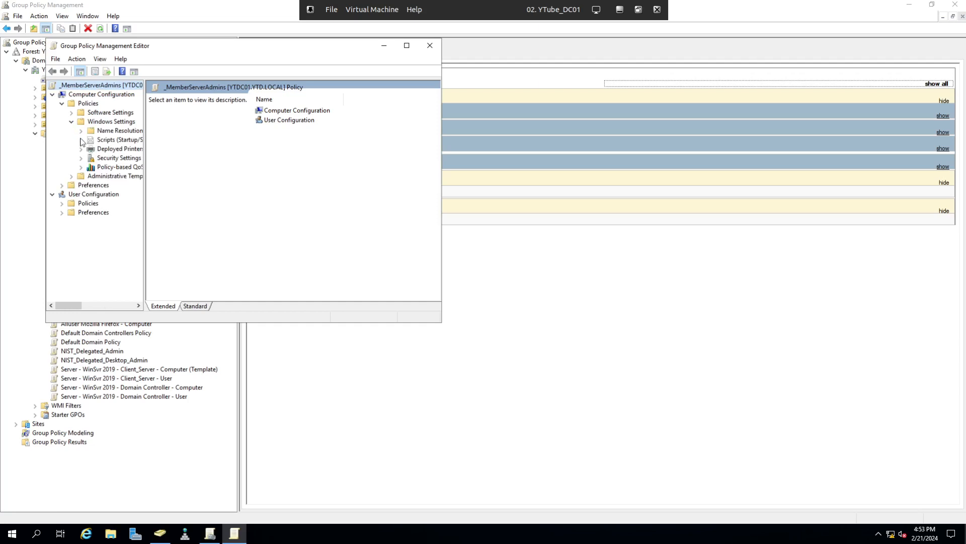
pyautogui.click(81, 158)
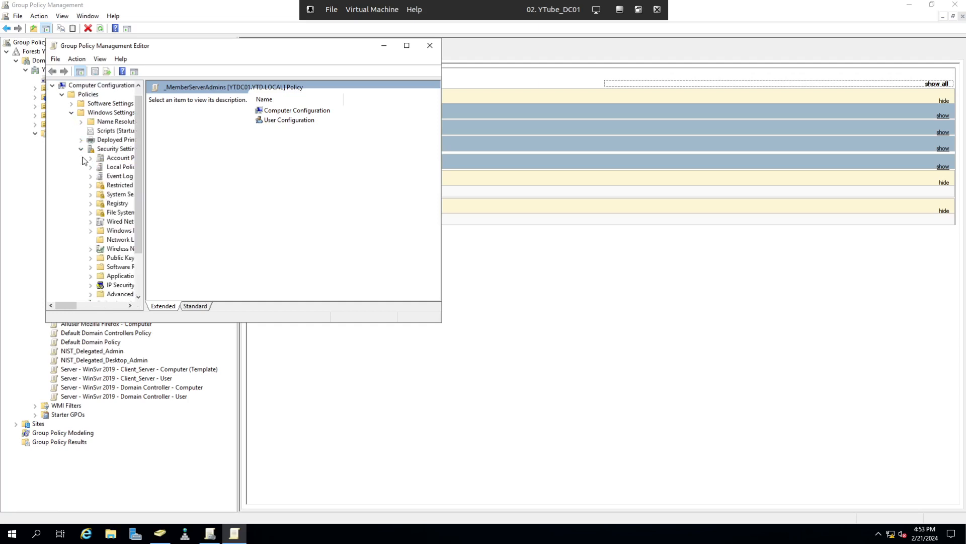
pyautogui.click(119, 185)
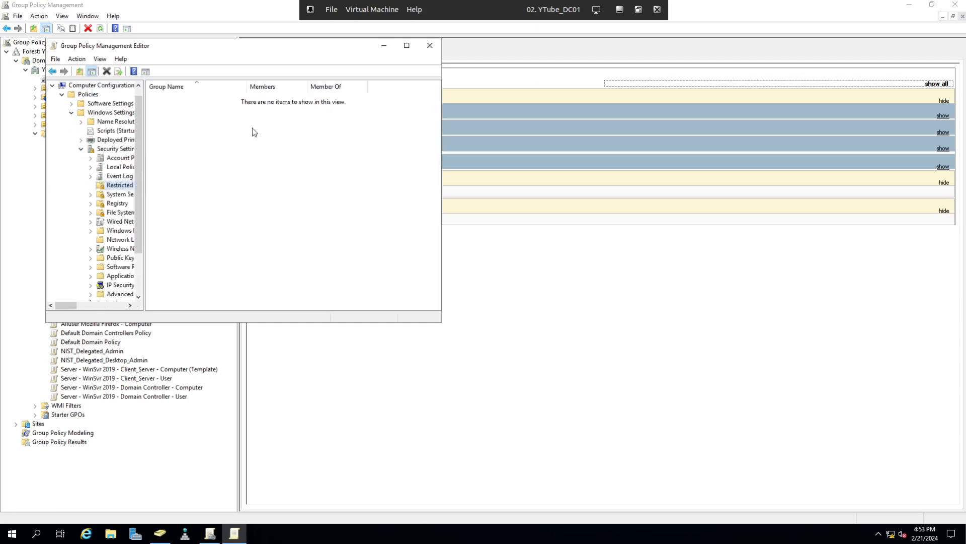
pyautogui.rightClick(112, 191)
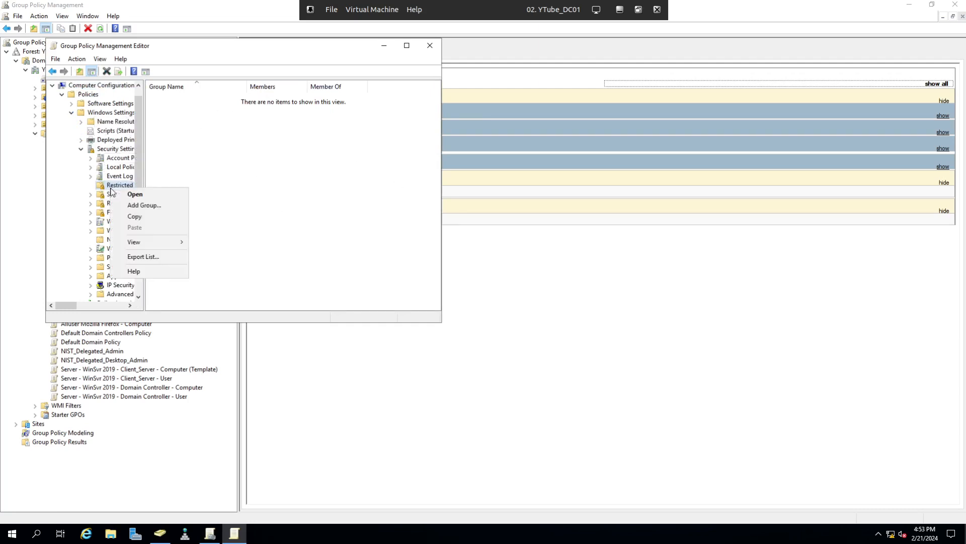
pyautogui.click(160, 206)
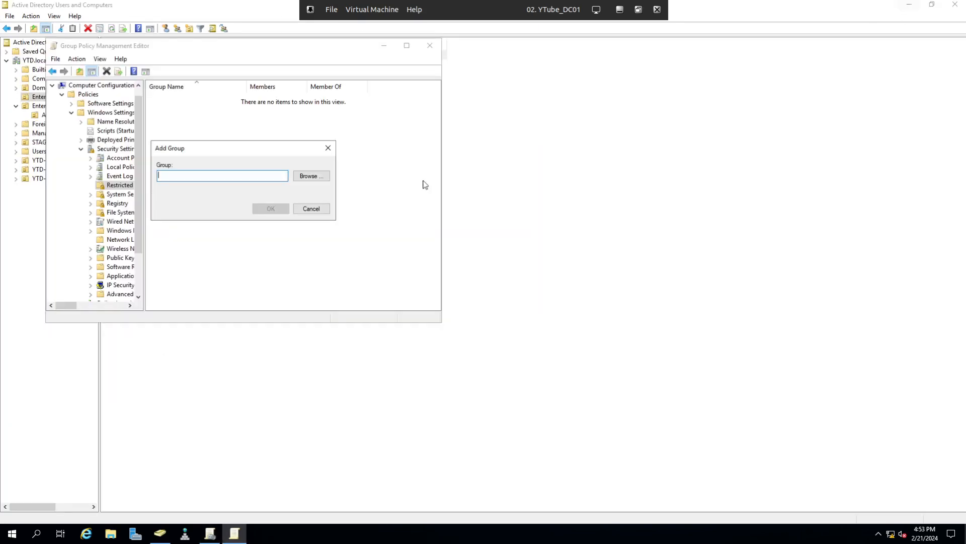
pyautogui.click(325, 209)
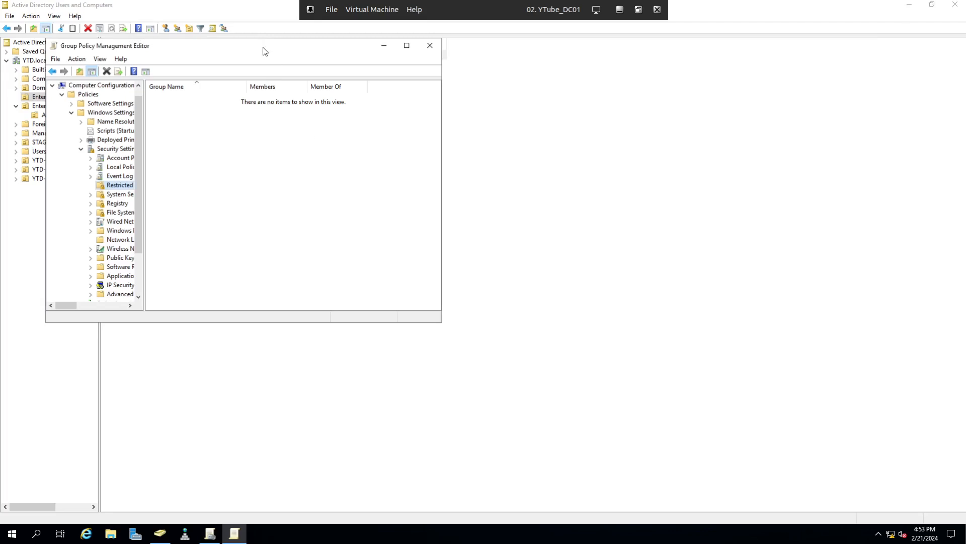
# Step: Add the domain group MemberServerAdmins from YTD.local as a restricted group in the _MemberServerAdmins policy
pyautogui.moveTo(263, 47); pyautogui.dragTo(584, 165)
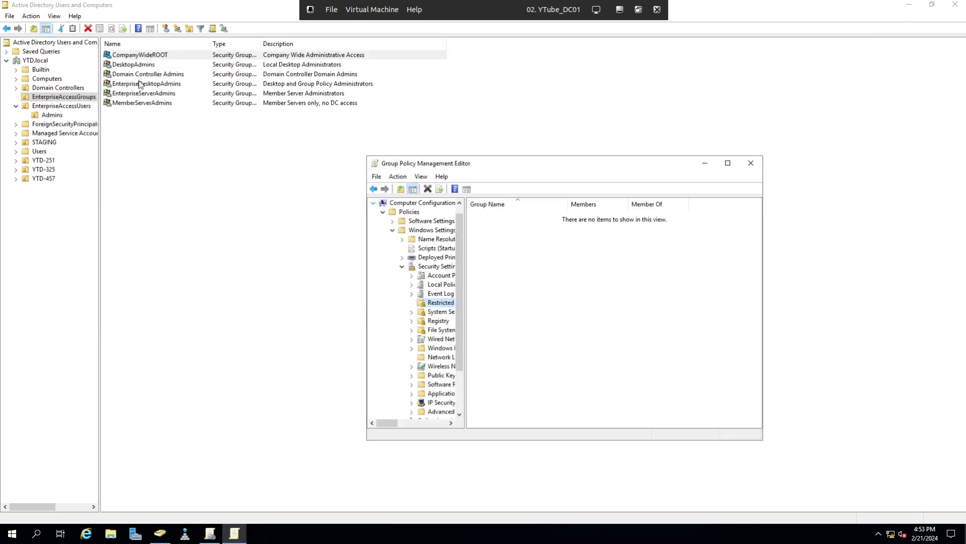
pyautogui.rightClick(480, 308)
pyautogui.click(501, 313)
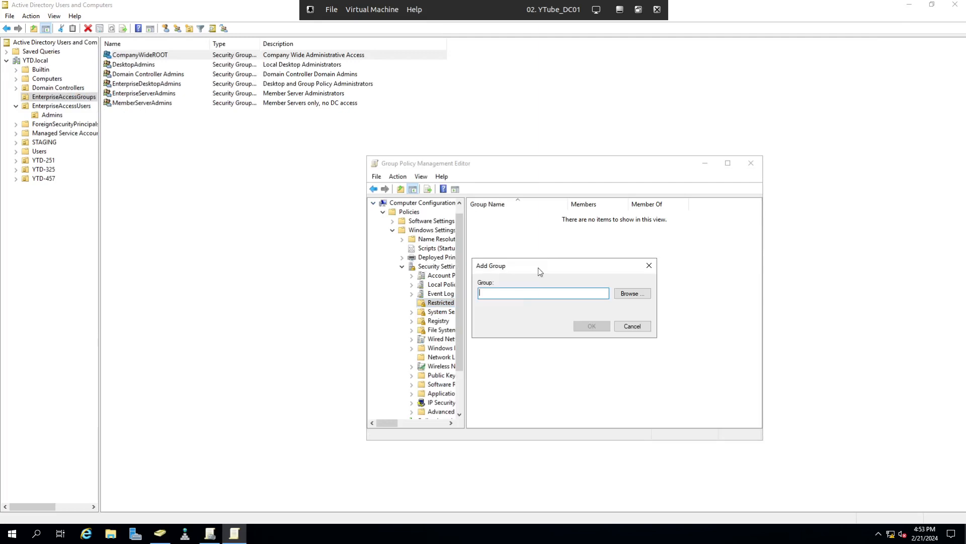
pyautogui.click(634, 295)
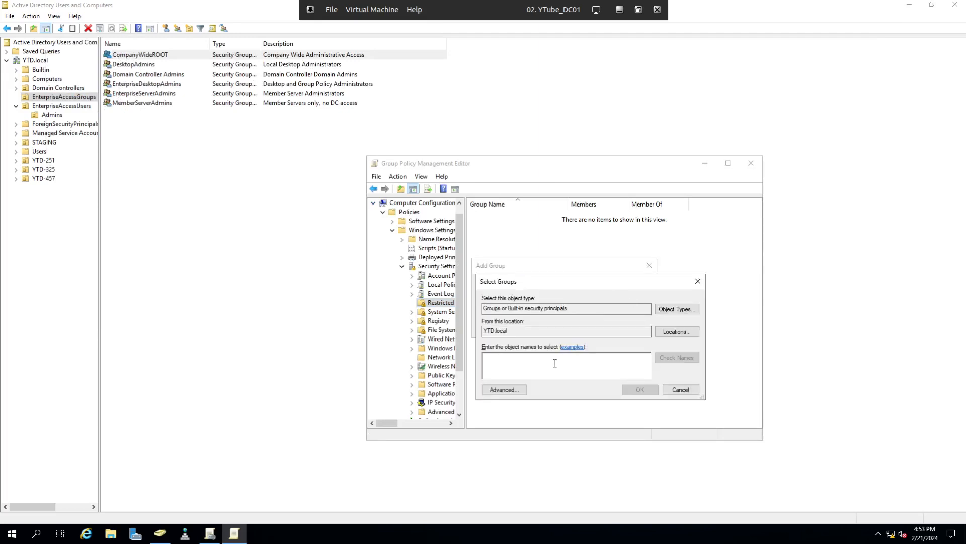
pyautogui.write('Mem')
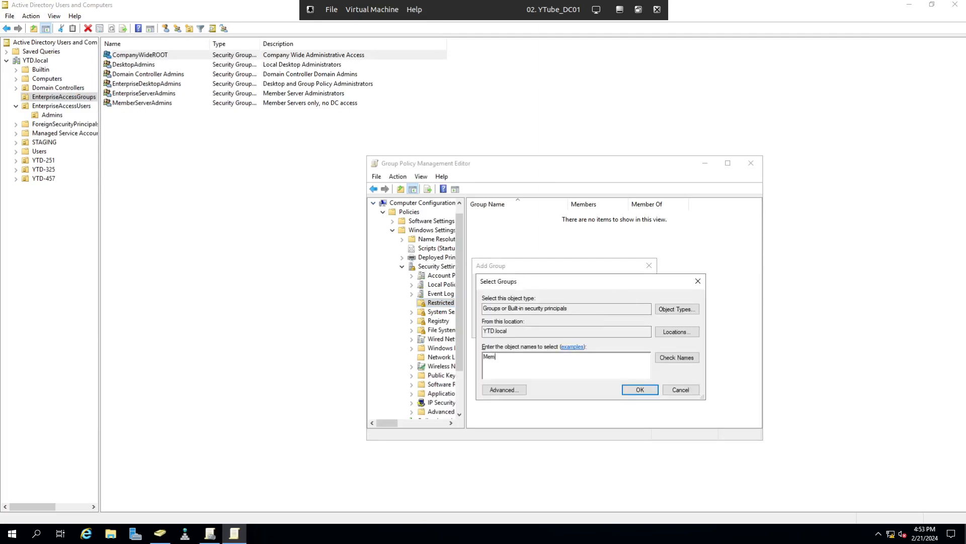
pyautogui.write('berServerAdmins')
pyautogui.click(677, 357)
pyautogui.click(640, 389)
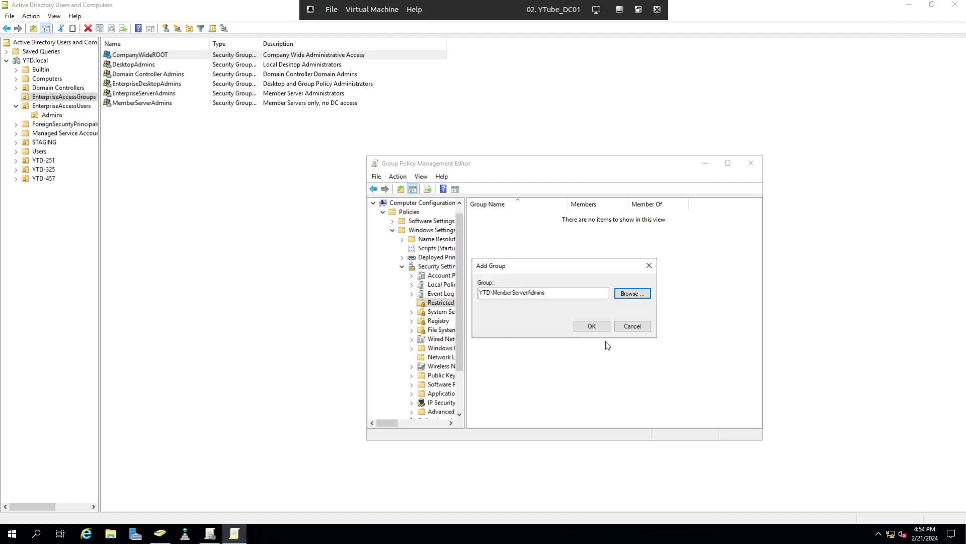
pyautogui.click(591, 326)
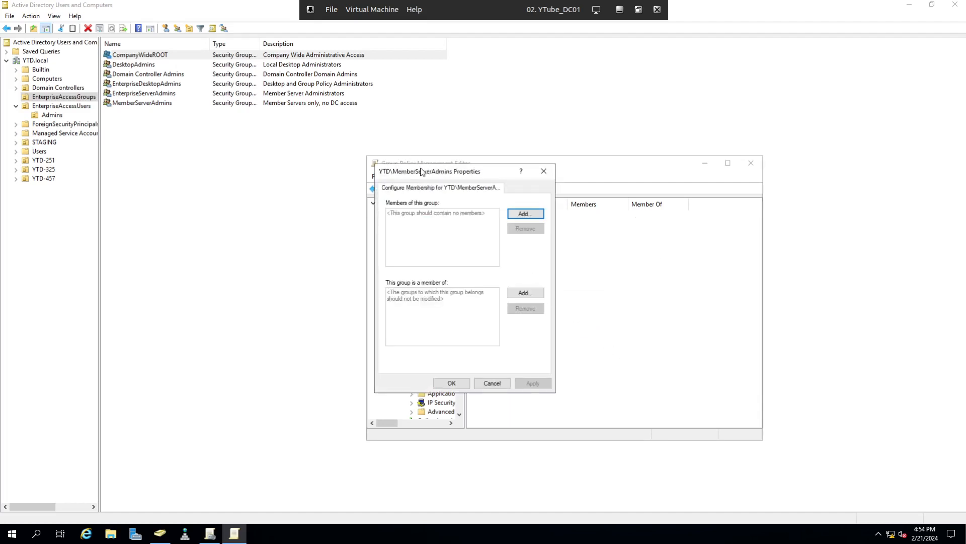
# Step: Make the restricted group YTD\MemberServerAdmins a member of the Administrators group and save its membership configuration
pyautogui.moveTo(424, 173); pyautogui.dragTo(228, 167)
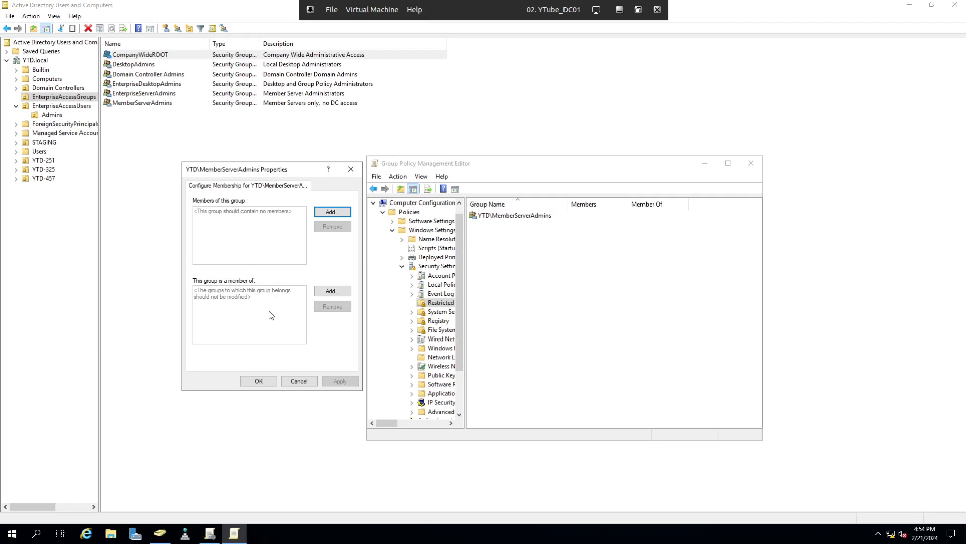
pyautogui.click(330, 292)
pyautogui.click(338, 272)
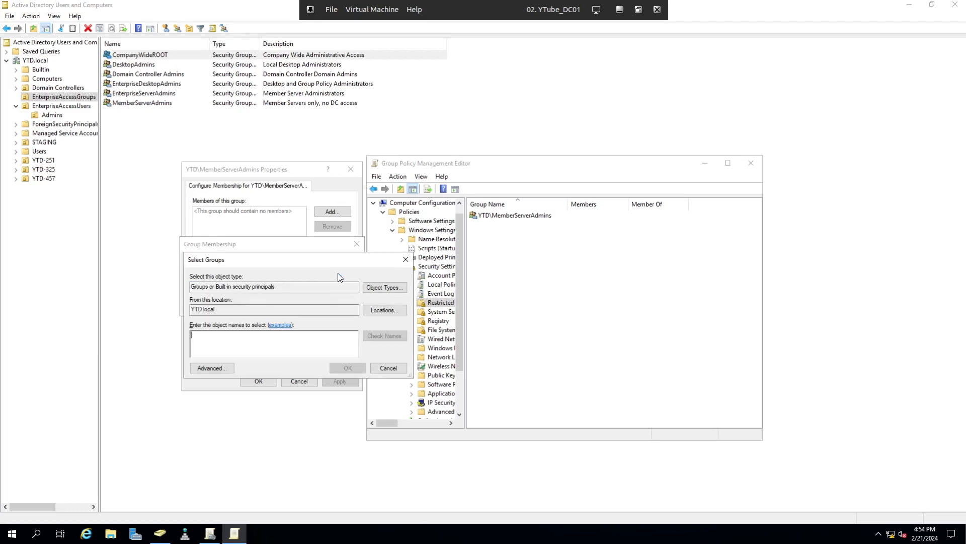
pyautogui.write('a')
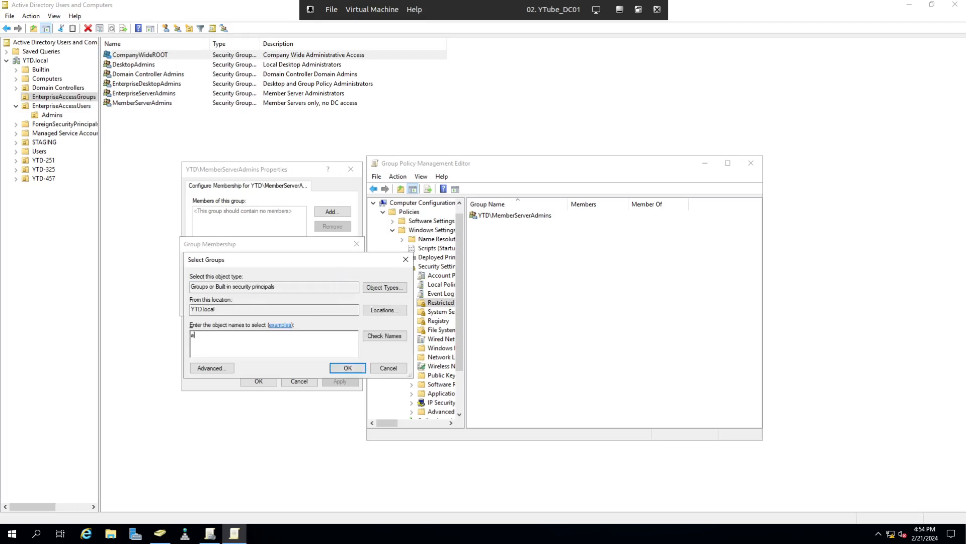
pyautogui.write('dministrators')
pyautogui.click(384, 336)
pyautogui.click(340, 370)
pyautogui.click(299, 304)
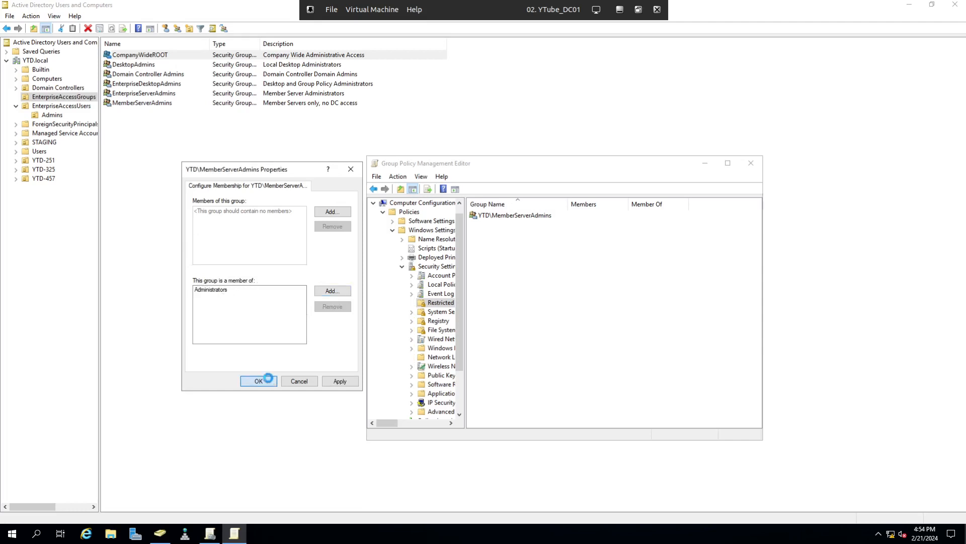
pyautogui.click(269, 381)
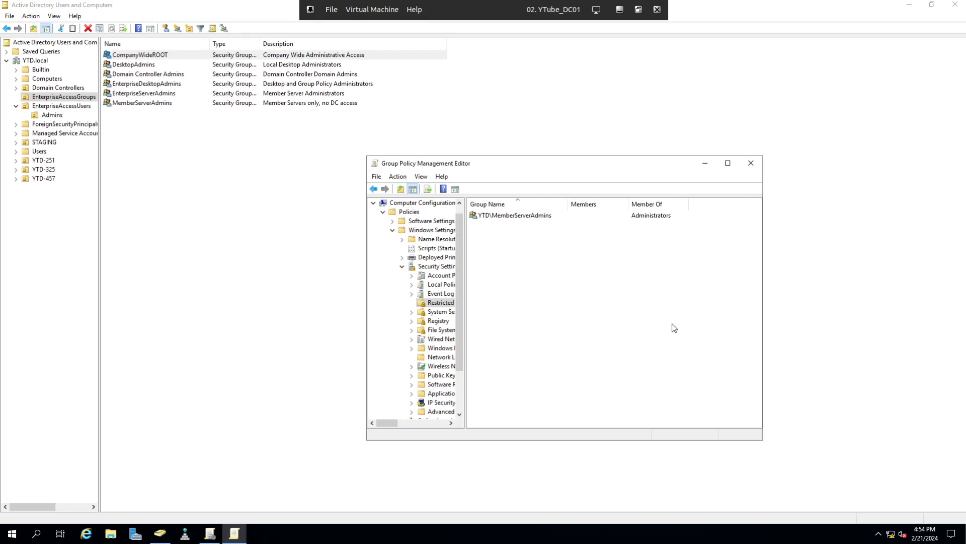
# Step: Close the policy editor, return to Group Policy Management and refresh the settings report of the _MemberServerAdmins GPO
pyautogui.click(751, 163)
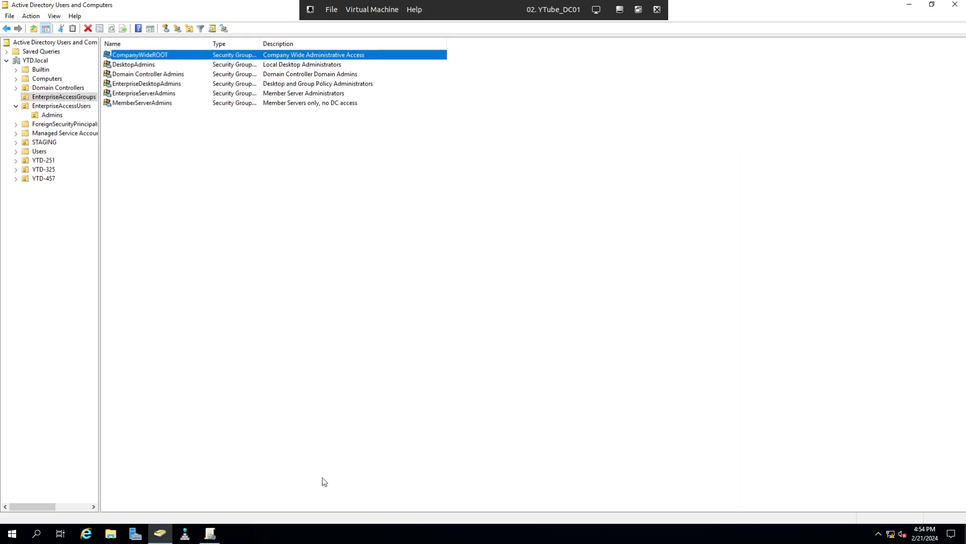
pyautogui.click(210, 533)
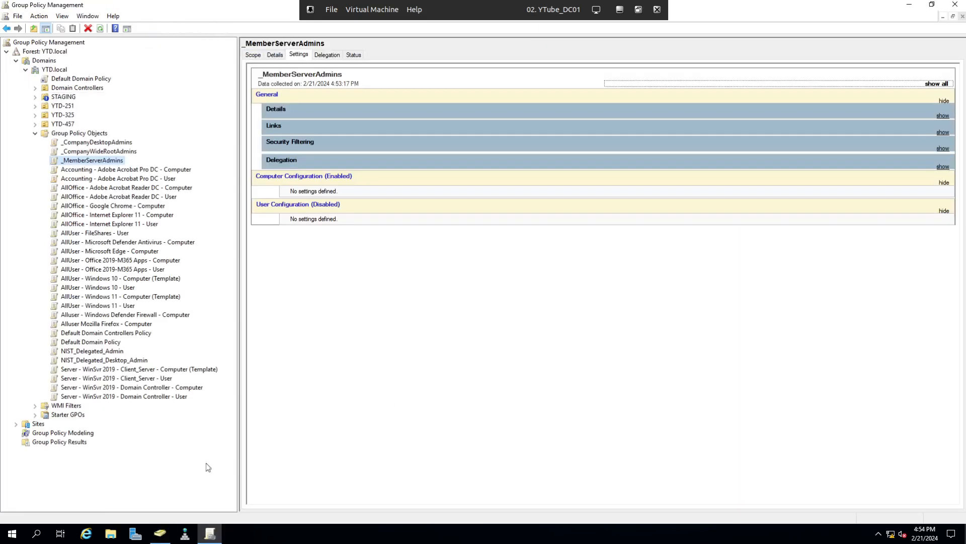
pyautogui.rightClick(82, 161)
pyautogui.click(123, 300)
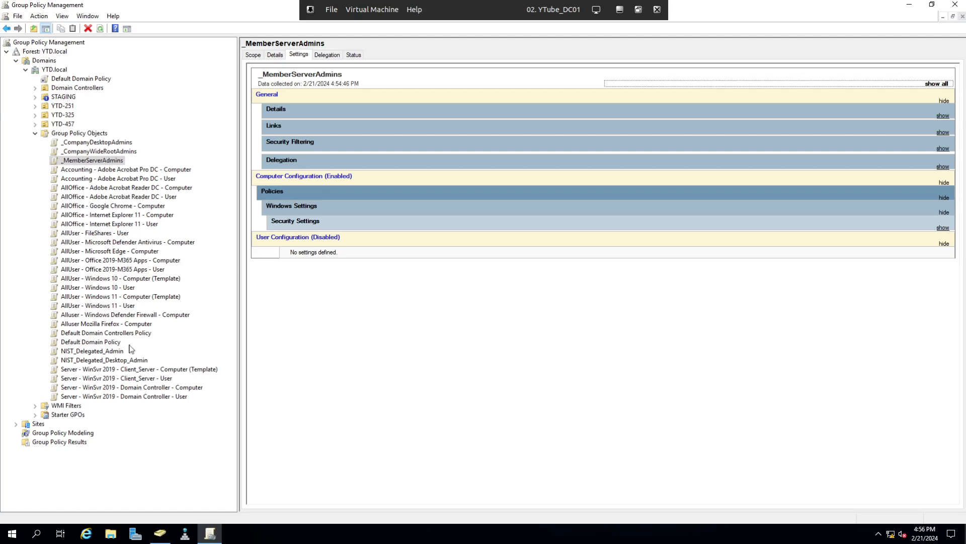
# Step: Expand the full settings report of AllUser - Windows 11 - Computer (Template) and examine the deny log on entries under User Rights Assignment
pyautogui.click(130, 298)
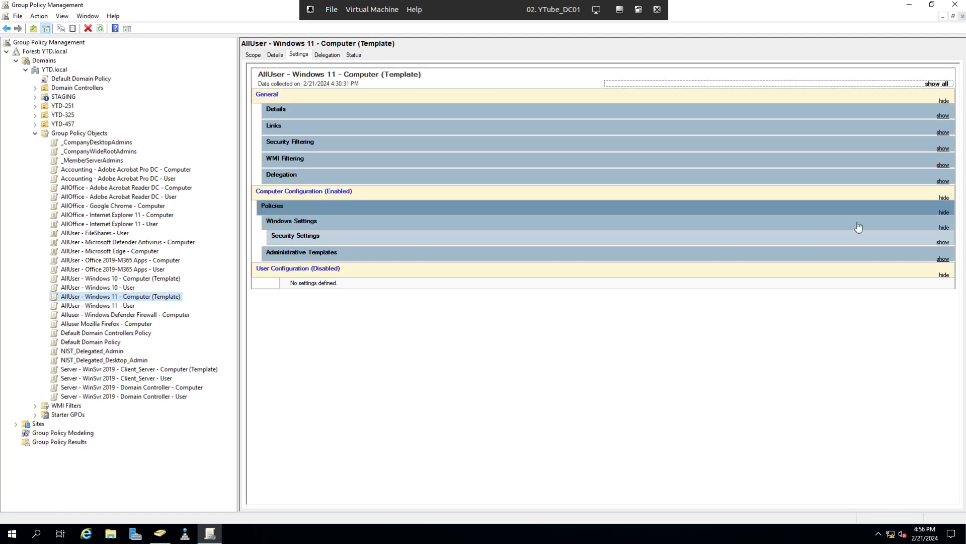
pyautogui.click(940, 85)
pyautogui.click(940, 85)
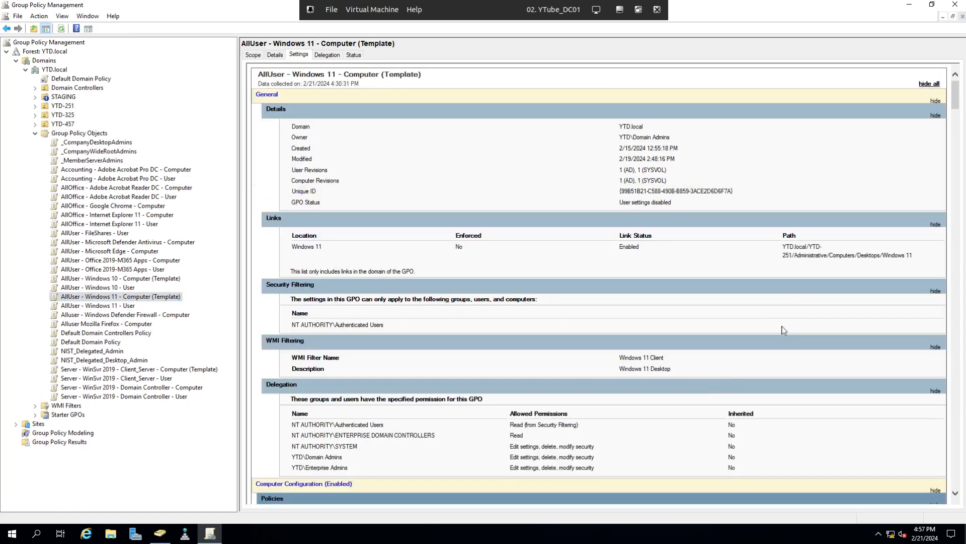
pyautogui.scroll(-10, 690, 399)
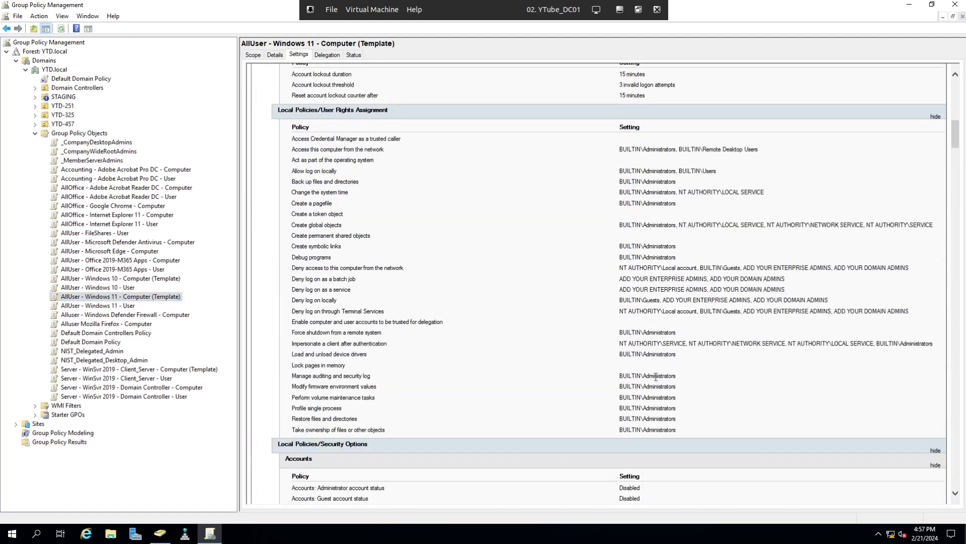
pyautogui.moveTo(619, 279); pyautogui.dragTo(733, 280)
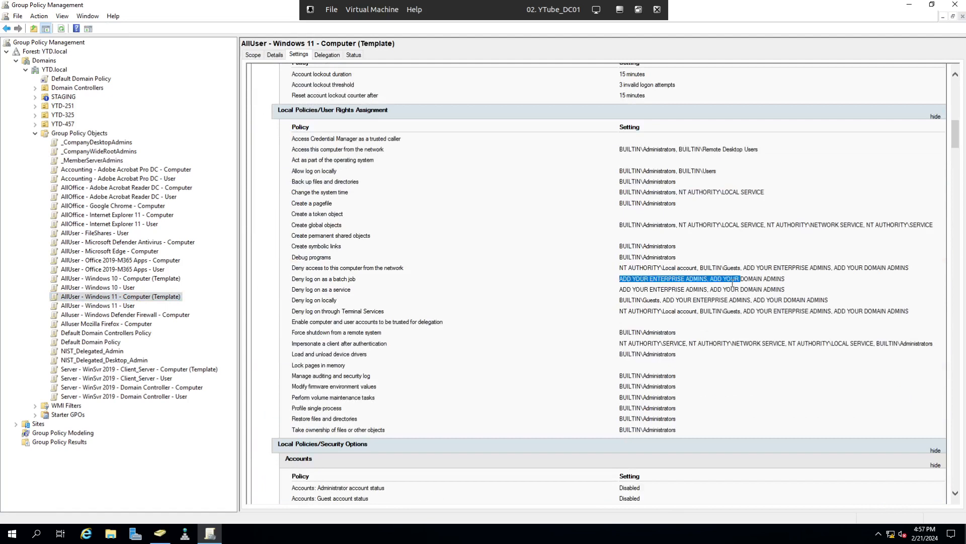
pyautogui.click(705, 288)
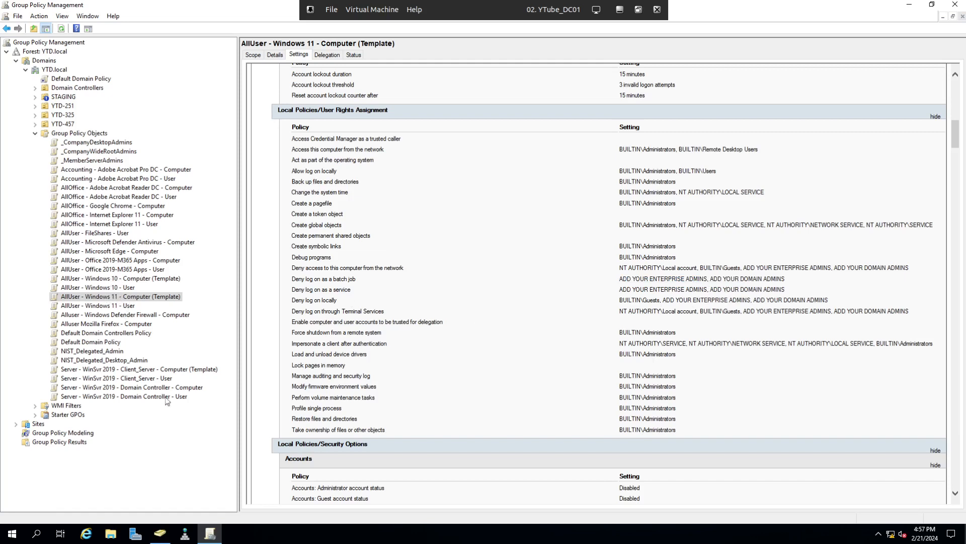
# Step: Examine the deny log on entries under User Rights Assignment in the Server - WinSvr 2019 - Client_Server - Computer (Template) settings report
pyautogui.click(157, 370)
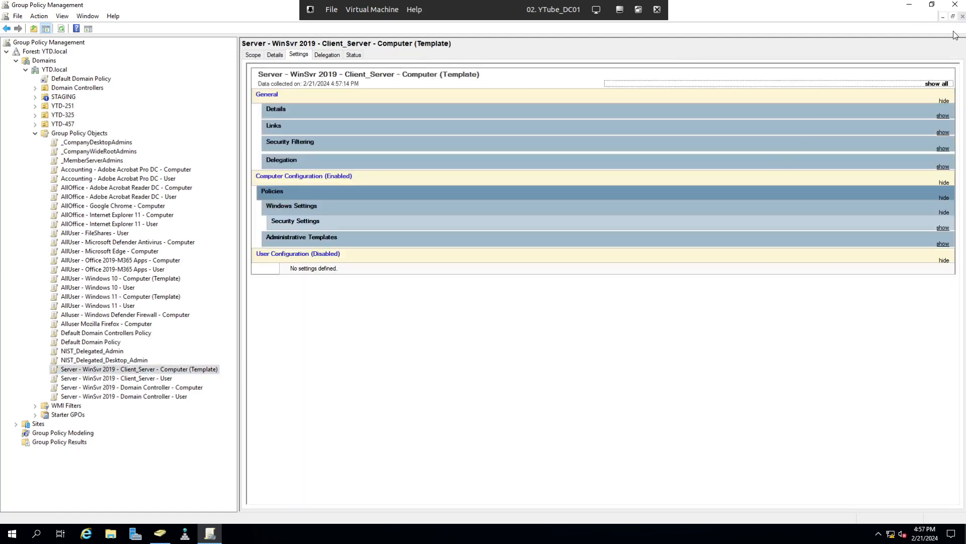
pyautogui.click(939, 84)
pyautogui.scroll(-15, 740, 302)
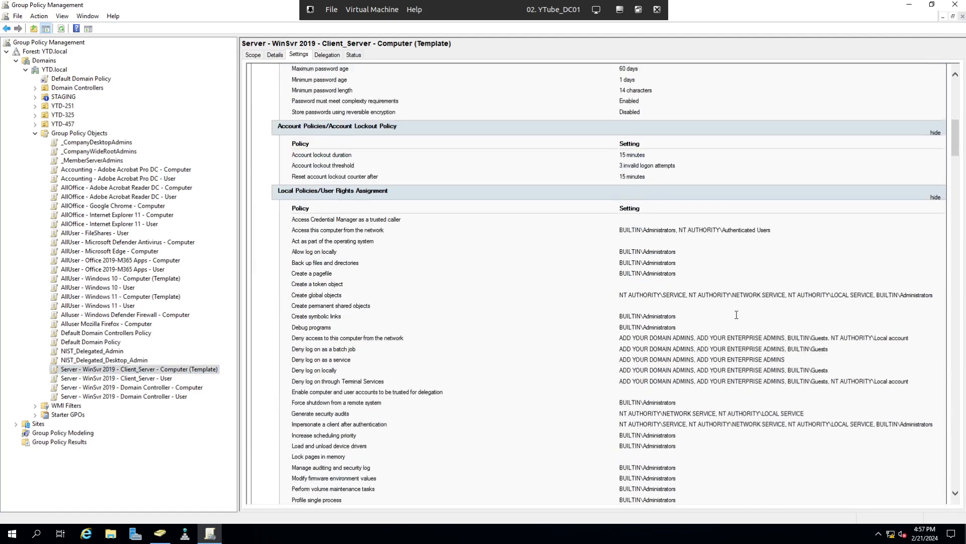
pyautogui.scroll(-2, 737, 315)
pyautogui.moveTo(622, 294); pyautogui.dragTo(764, 294)
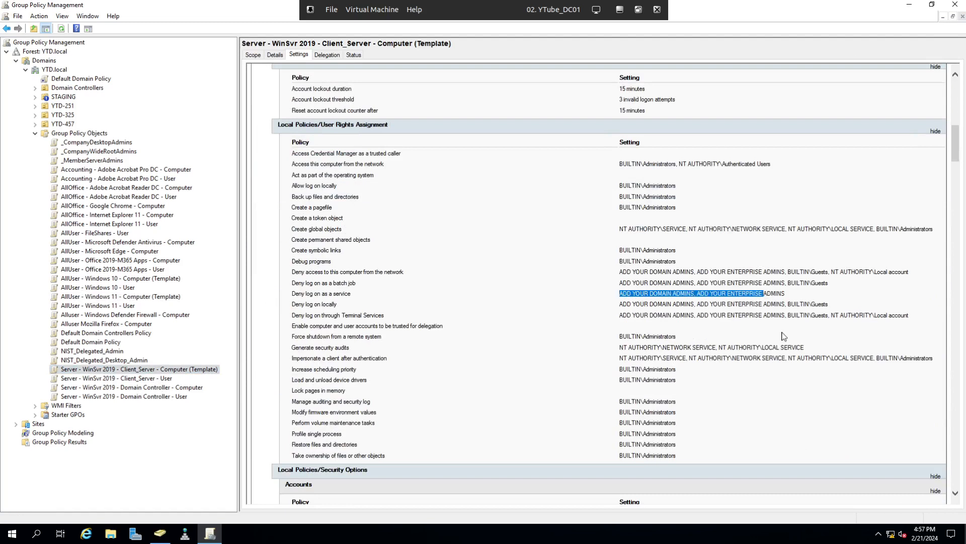